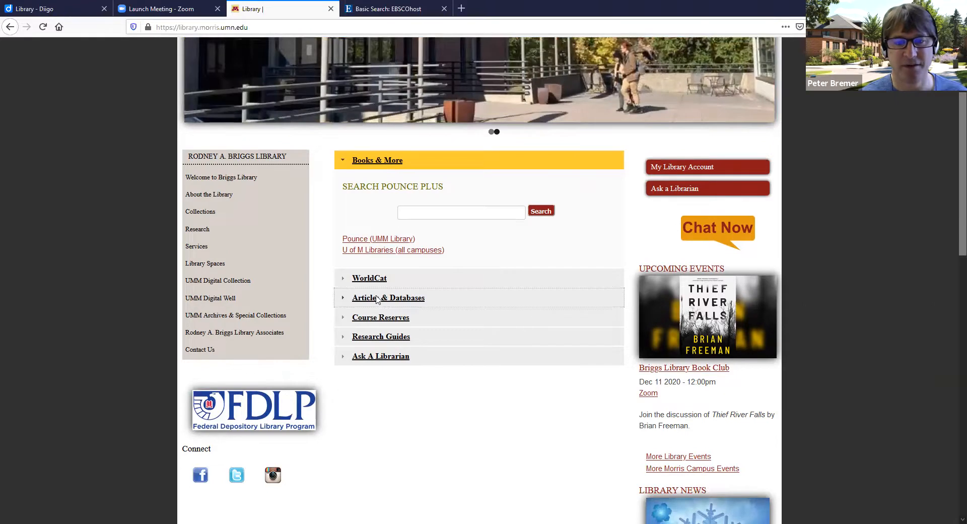
Open the library's A-Z database list, filter it to the letter E, and open the EndNote entry
click(421, 241)
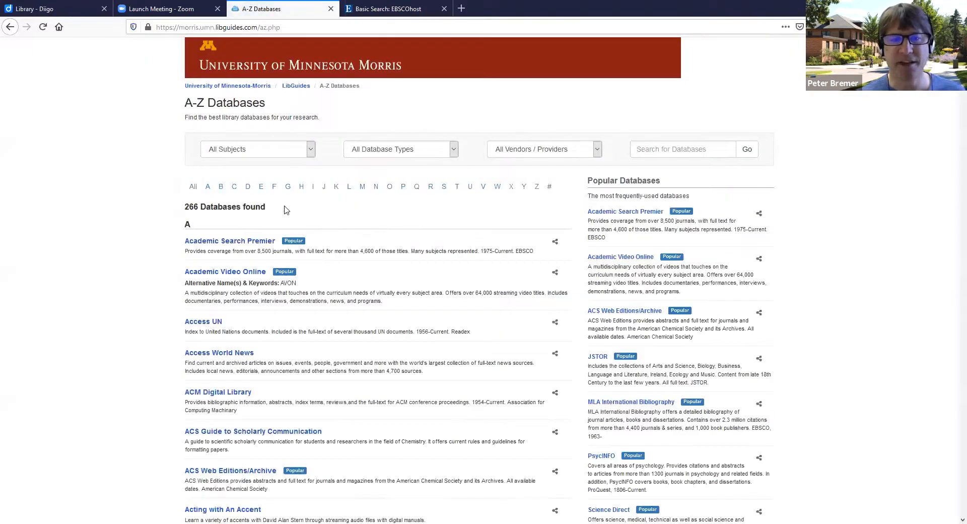
click(261, 187)
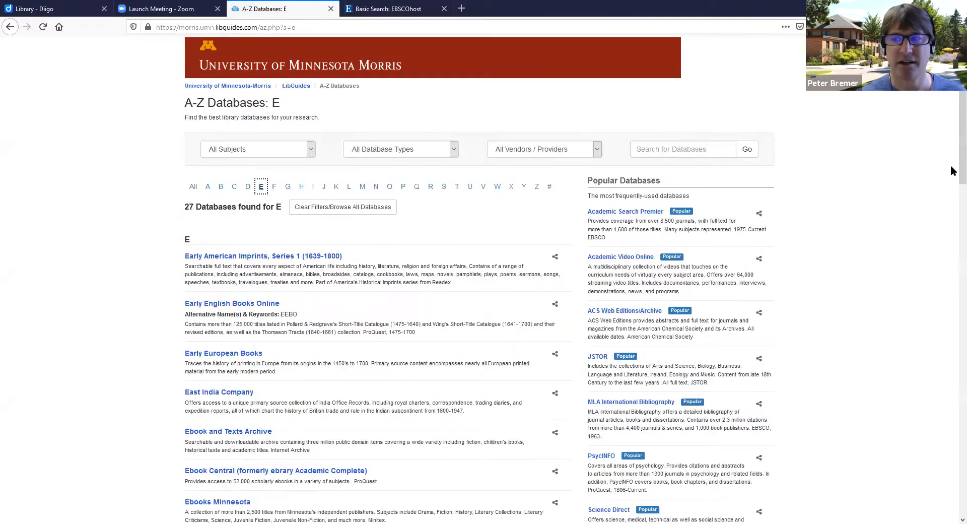
scroll(951, 201, down, 3)
scroll(943, 312, down, 7)
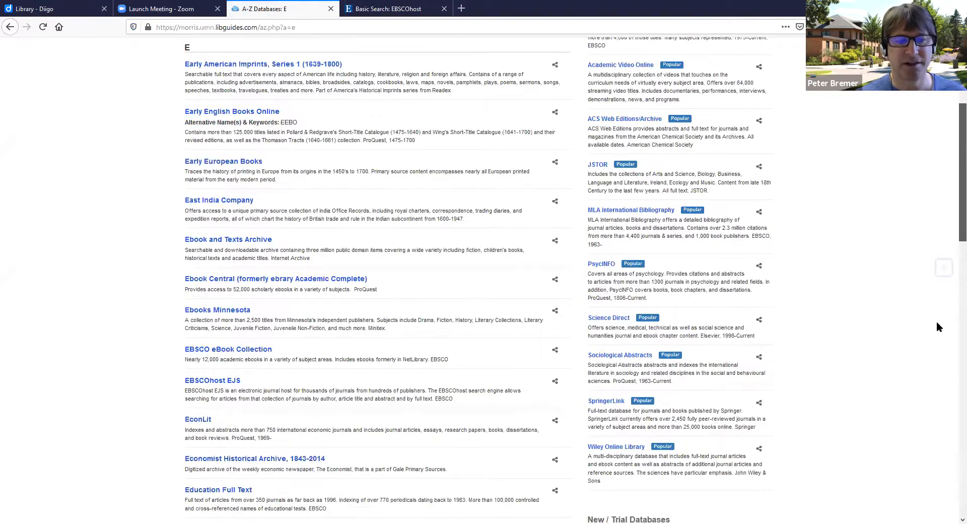
scroll(211, 276, down, 1)
click(212, 271)
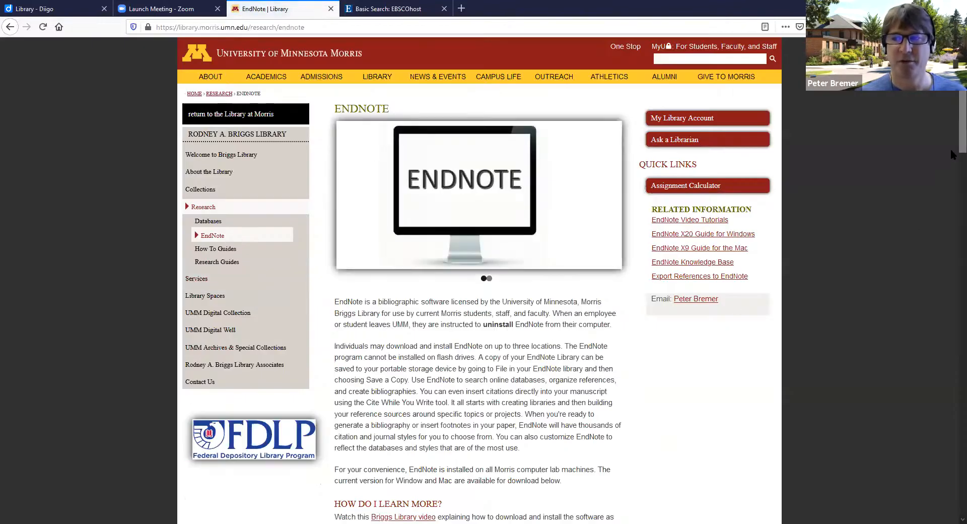
Open the Windows download of EndNote X20 from the library's EndNote page
scroll(952, 171, down, 3)
scroll(952, 187, down, 5)
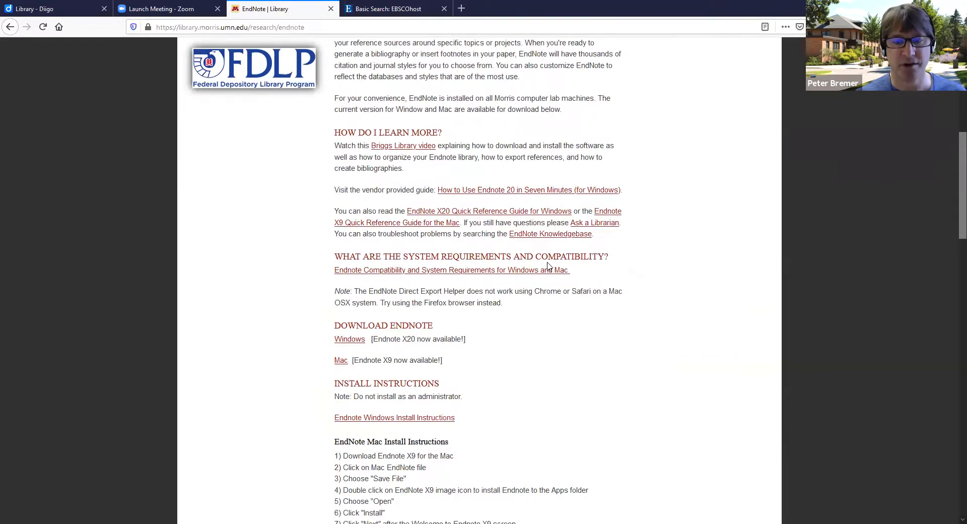
click(360, 345)
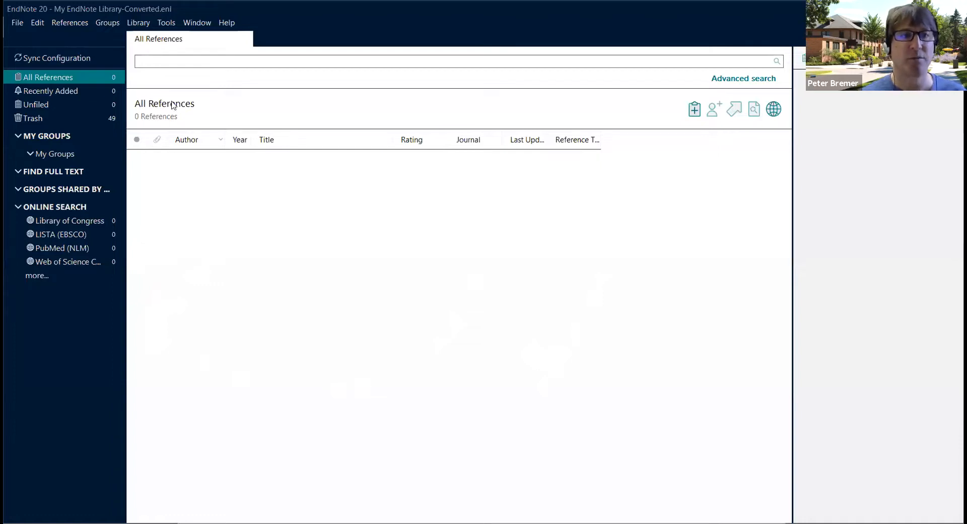
Create a group named Physics under My Groups in the EndNote library and select it
click(113, 22)
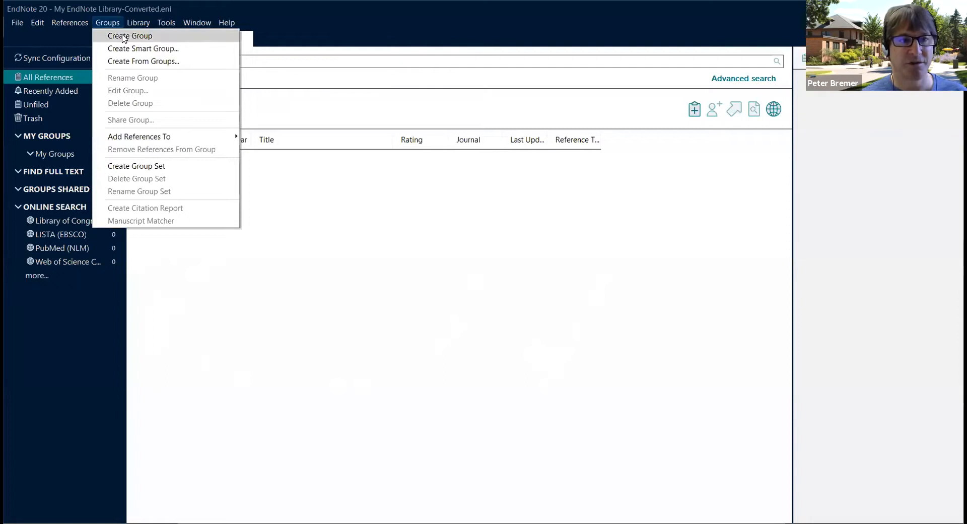
click(123, 37)
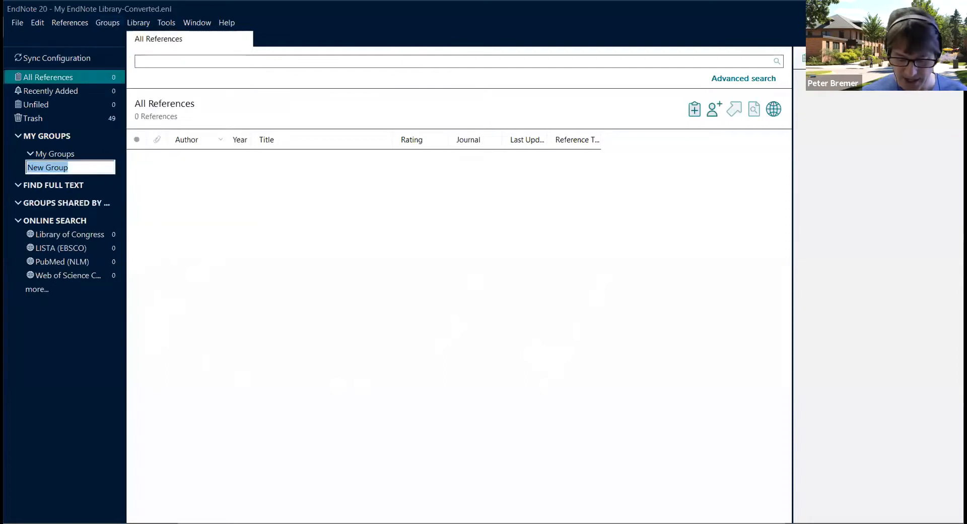
key(BackSpace)
text(Physics)
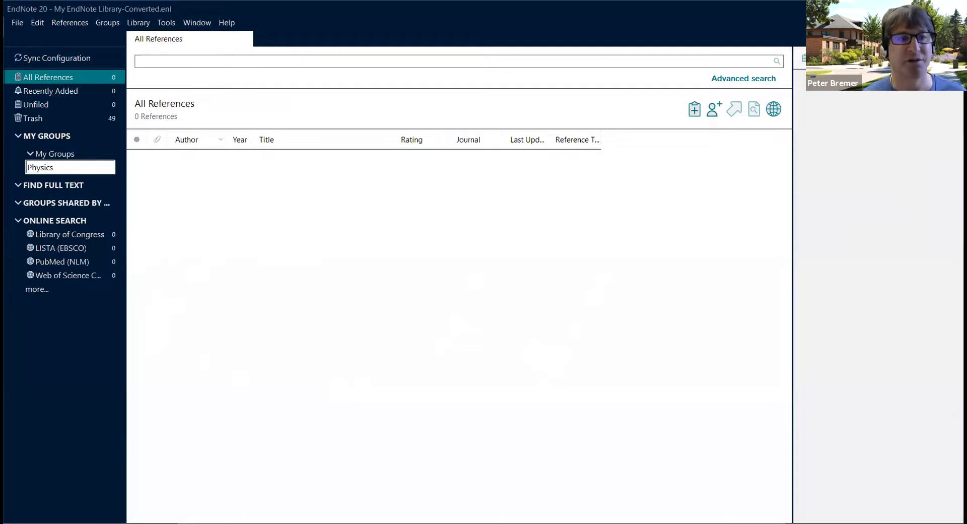
key(Return)
click(122, 168)
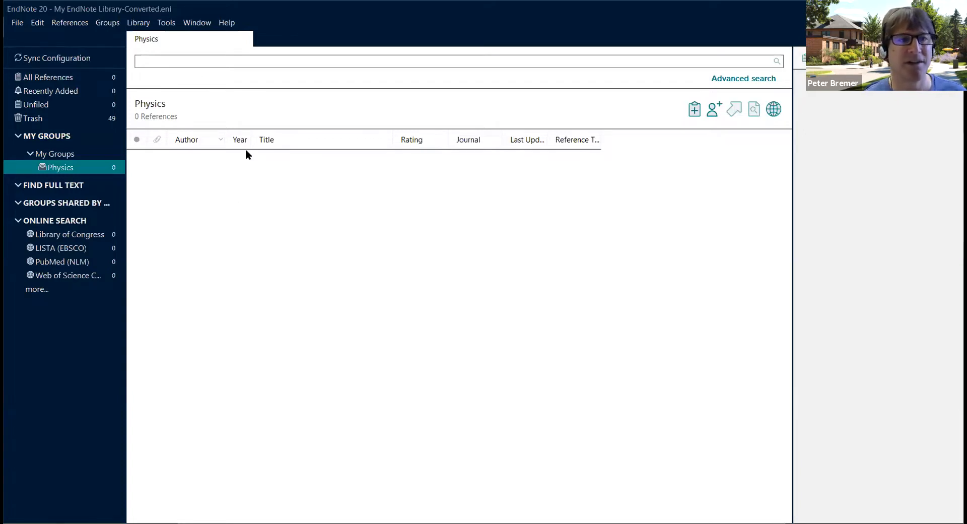
Check which output styles are available and which one is currently selected
click(166, 23)
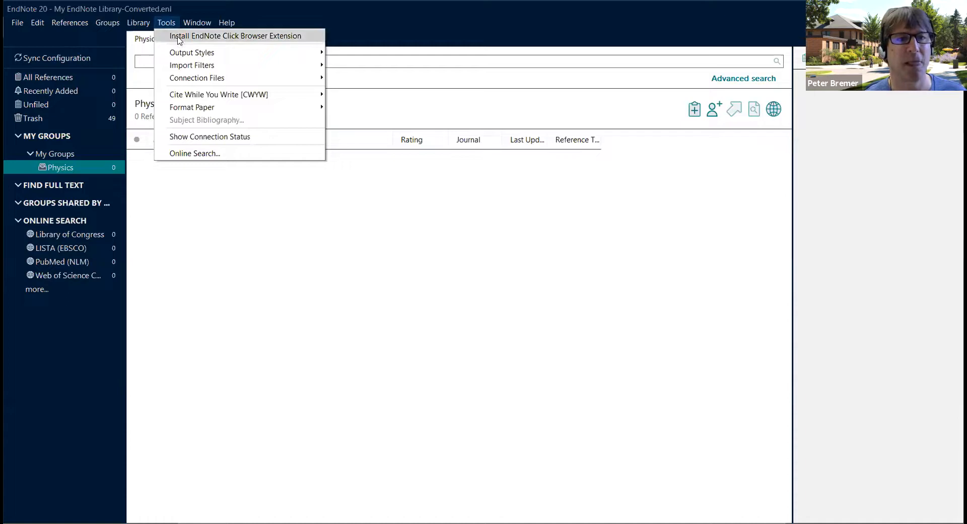
mouse_move(184, 53)
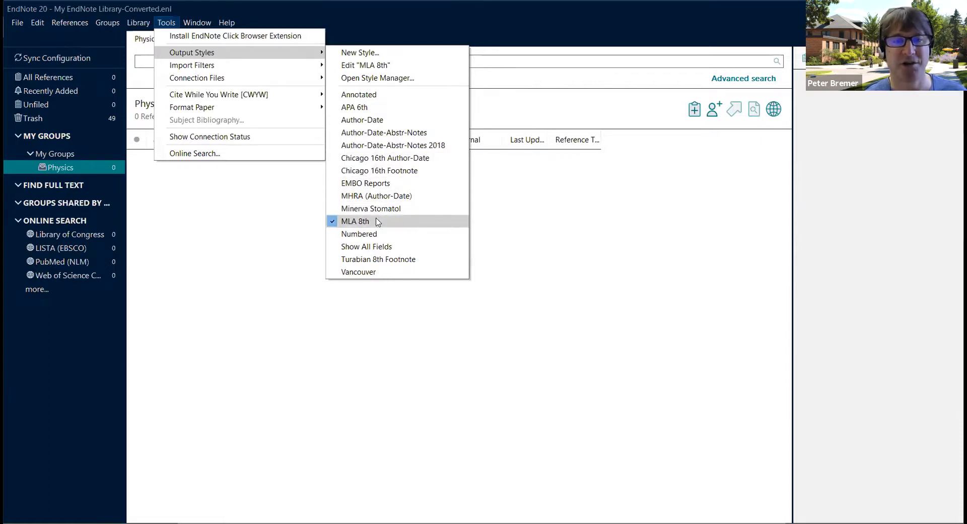
click(238, 259)
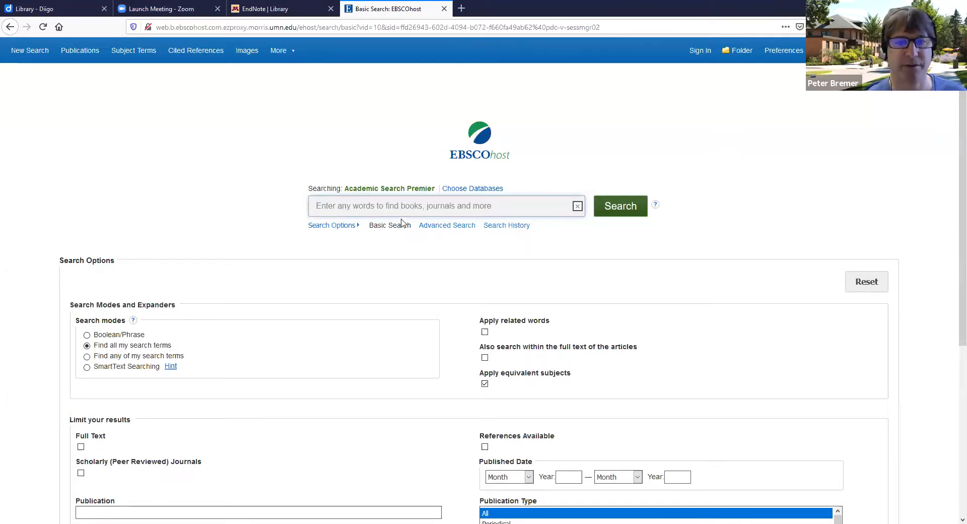
Search Academic Search Premier for "bubbles" and open the record of the first article on cavitation bubbles
text(bubbles)
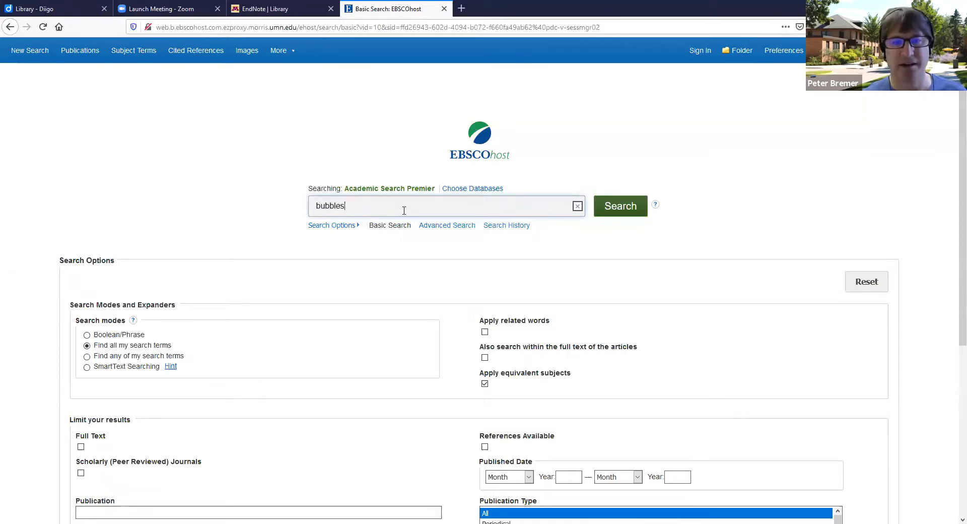
key(Return)
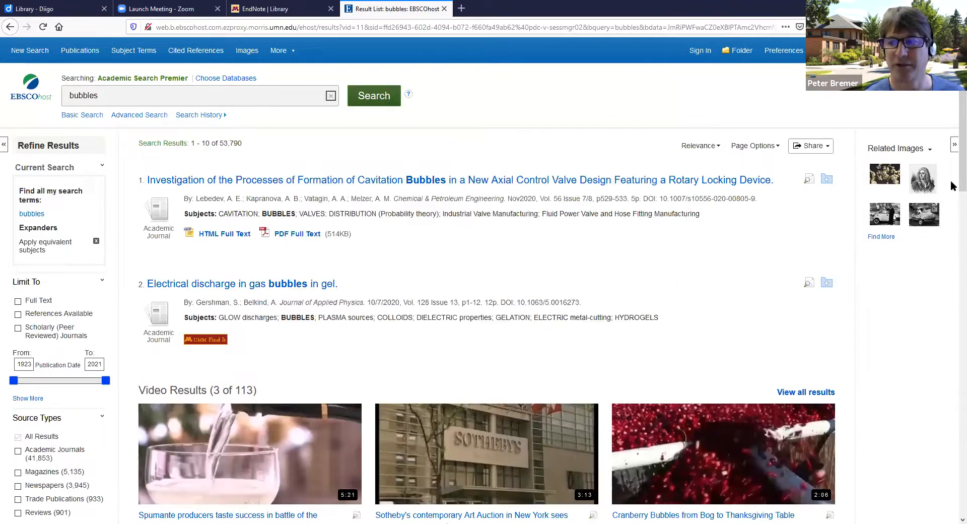
scroll(954, 192, down, 1)
scroll(954, 193, down, 1)
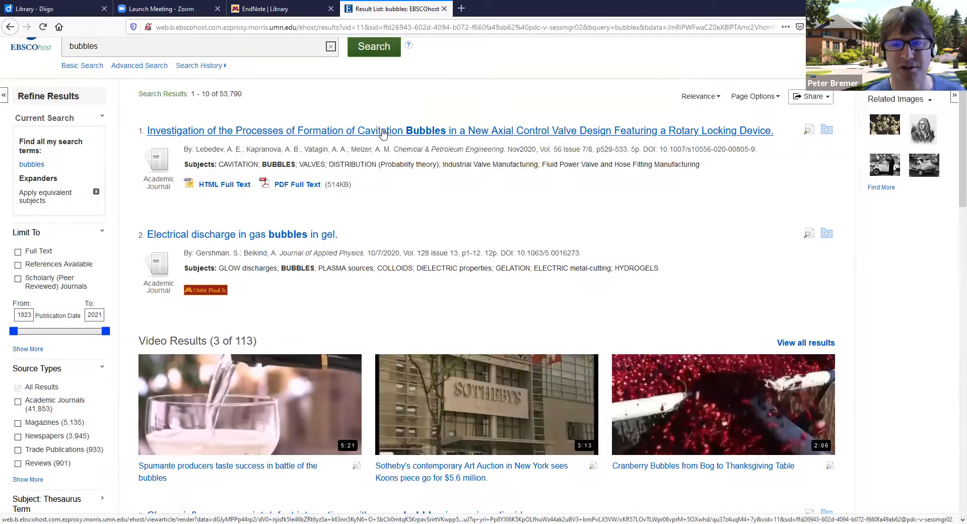
click(373, 134)
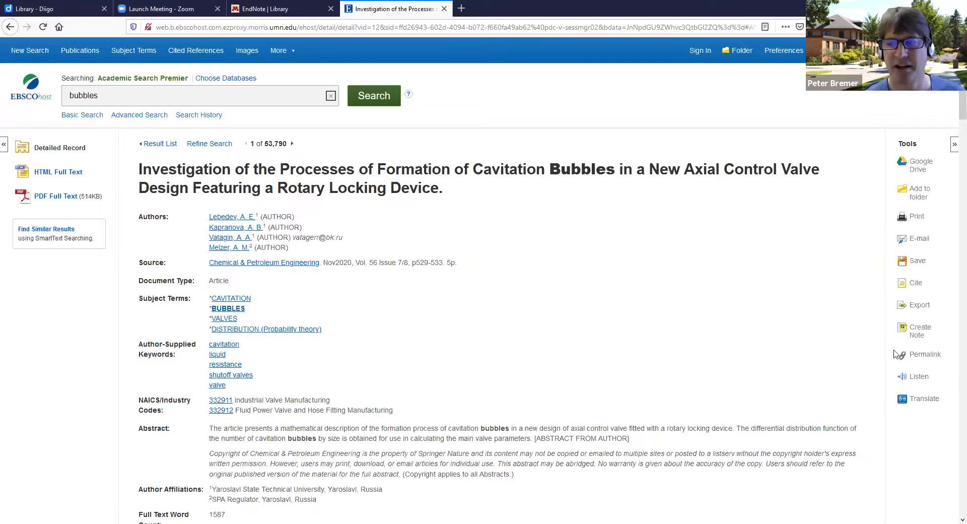
Export the article's citation by direct export in RIS format, opening delivery.ris with ResearchSoft Direct Export Helper
click(917, 308)
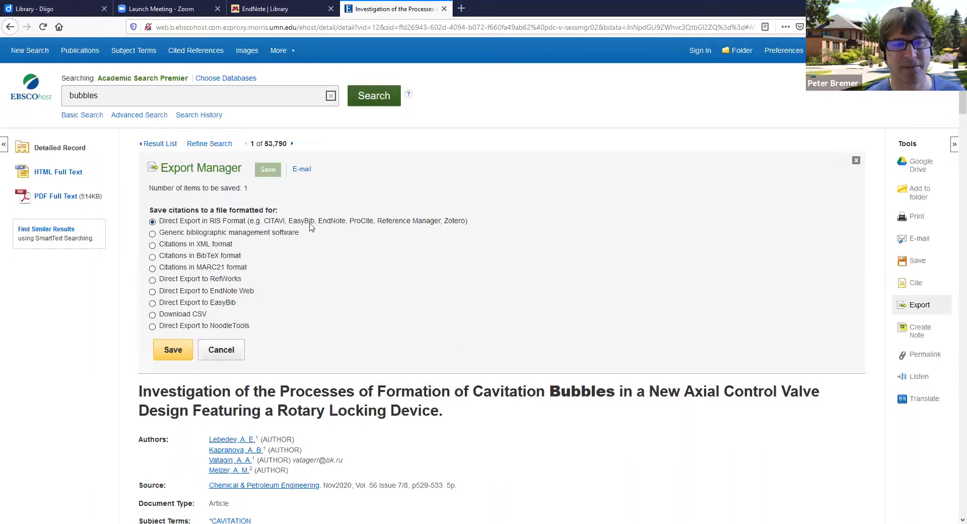
drag(318, 222, 346, 224)
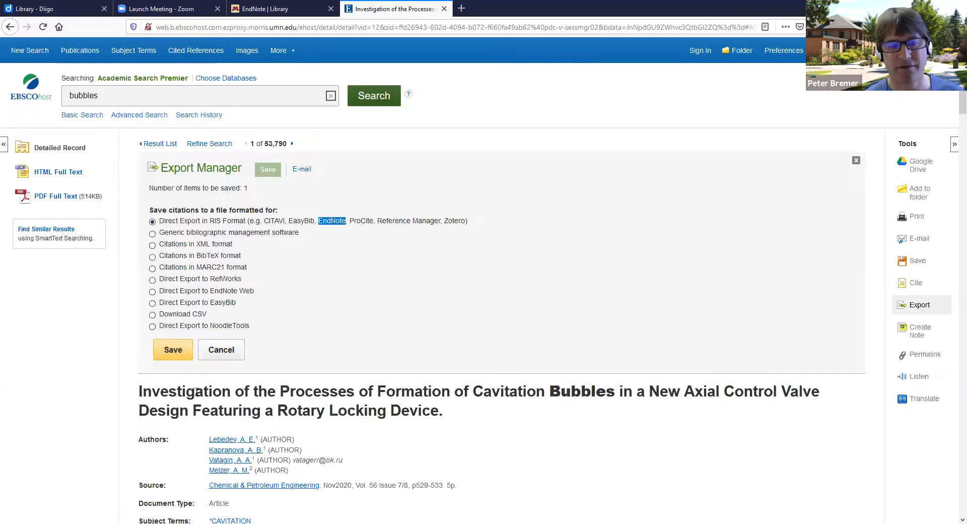
click(176, 353)
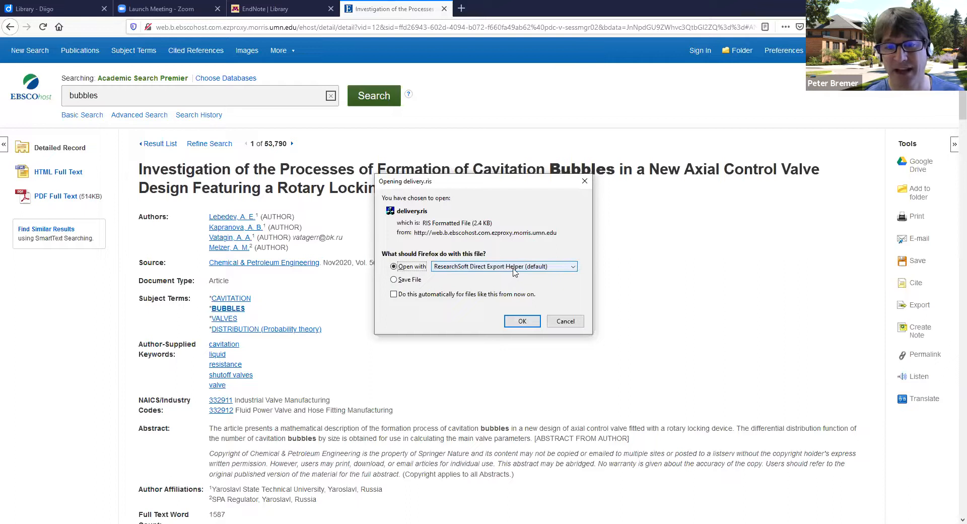
click(522, 321)
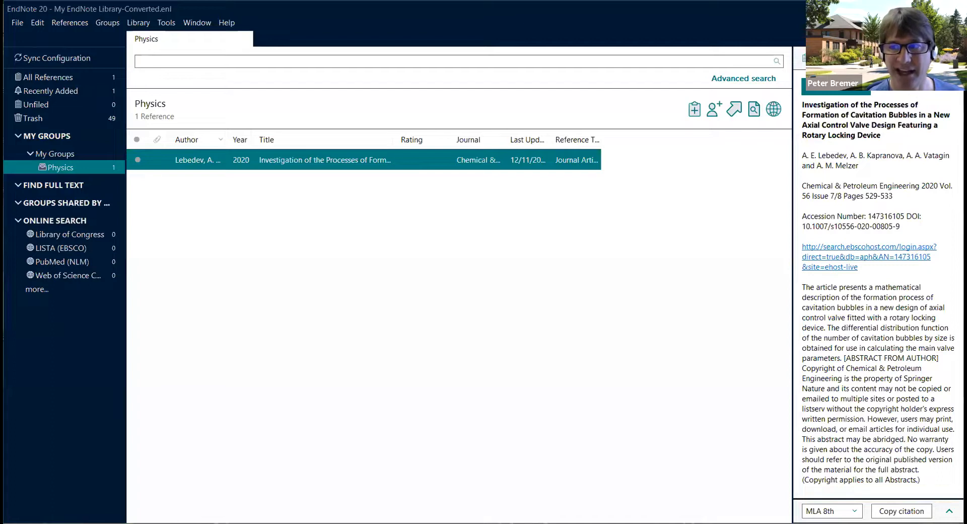
Open the imported reference for editing and examine its fields from the author down to the URL and file attachments
click(860, 58)
drag(959, 142, 959, 145)
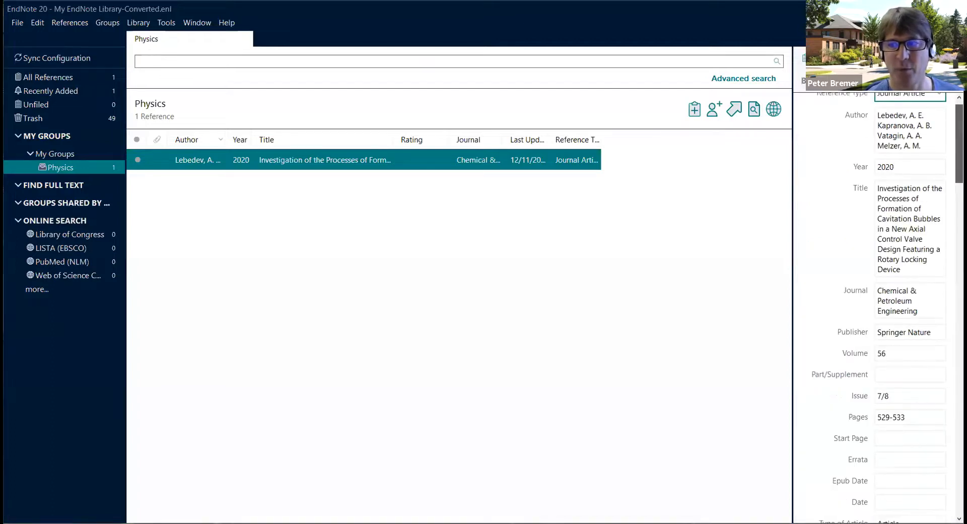
scroll(944, 199, down, 8)
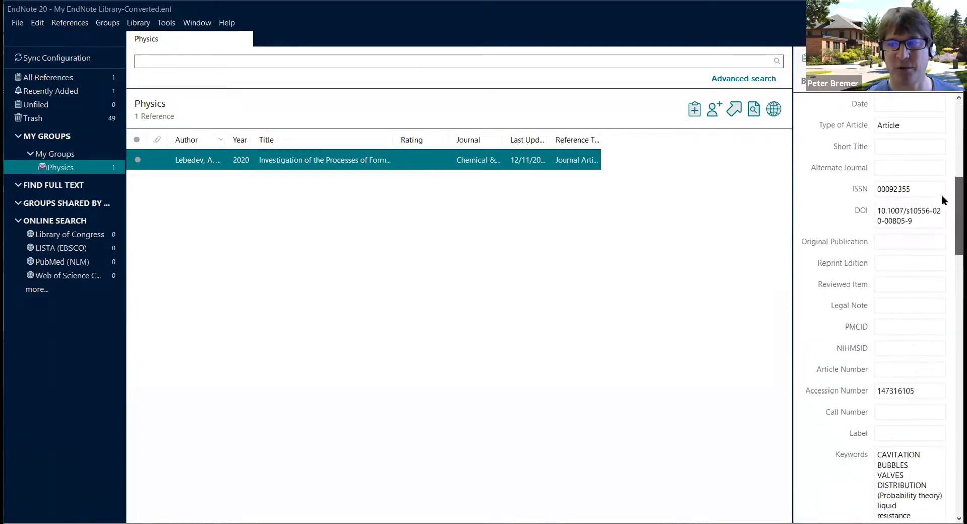
scroll(941, 212, down, 5)
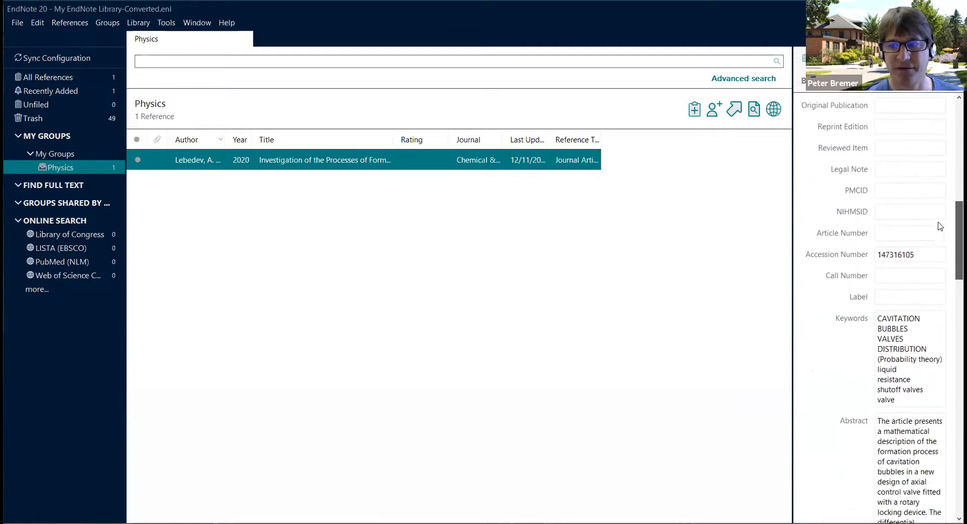
scroll(940, 227, down, 3)
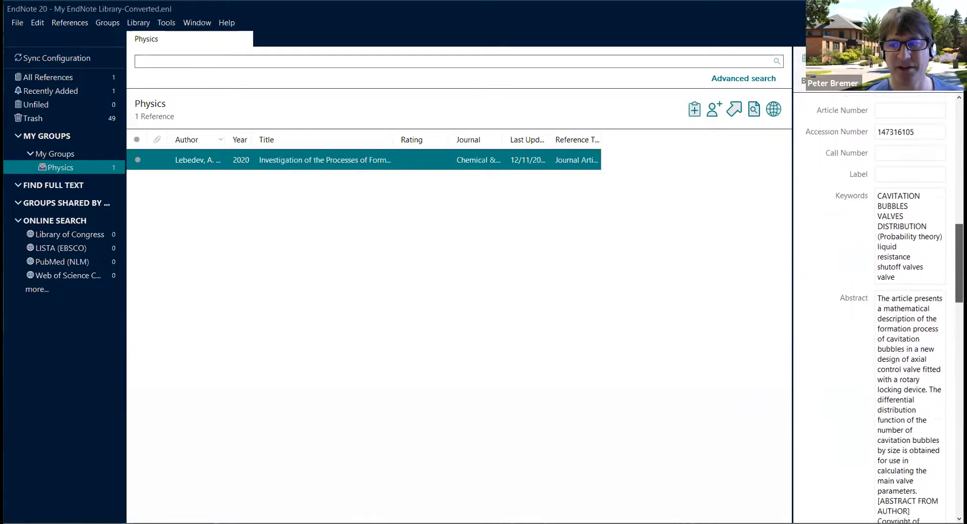
scroll(910, 303, down, 1)
scroll(910, 302, down, 2)
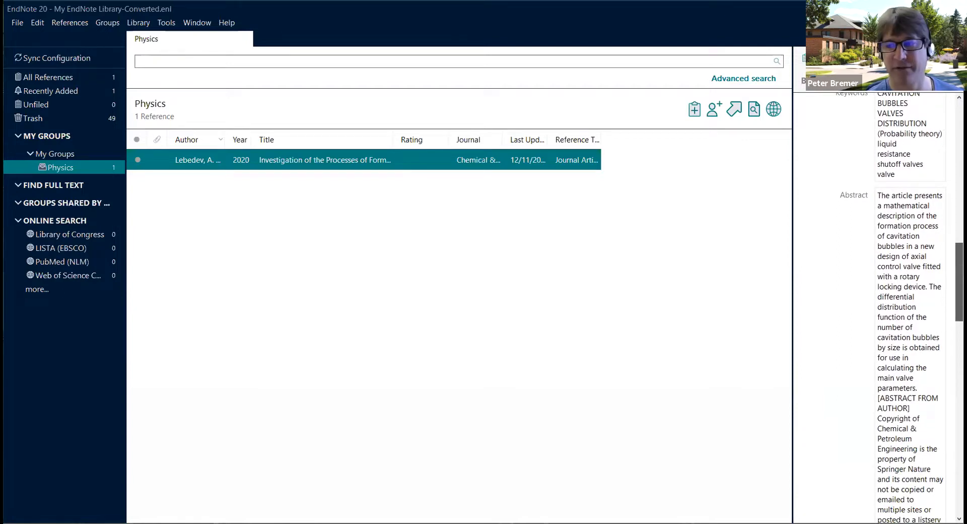
scroll(933, 379, down, 15)
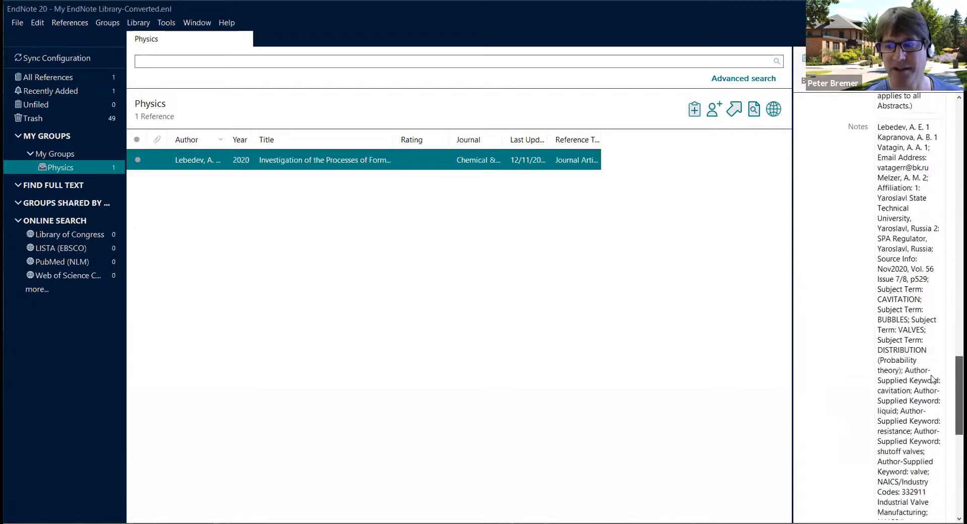
scroll(933, 379, down, 9)
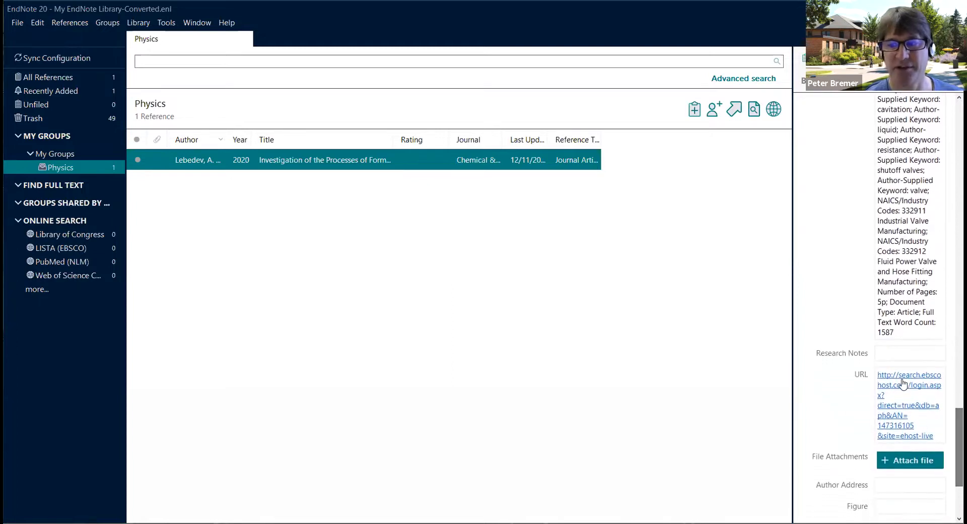
Enter "Check references" in the Research Notes of the imported reference
click(896, 353)
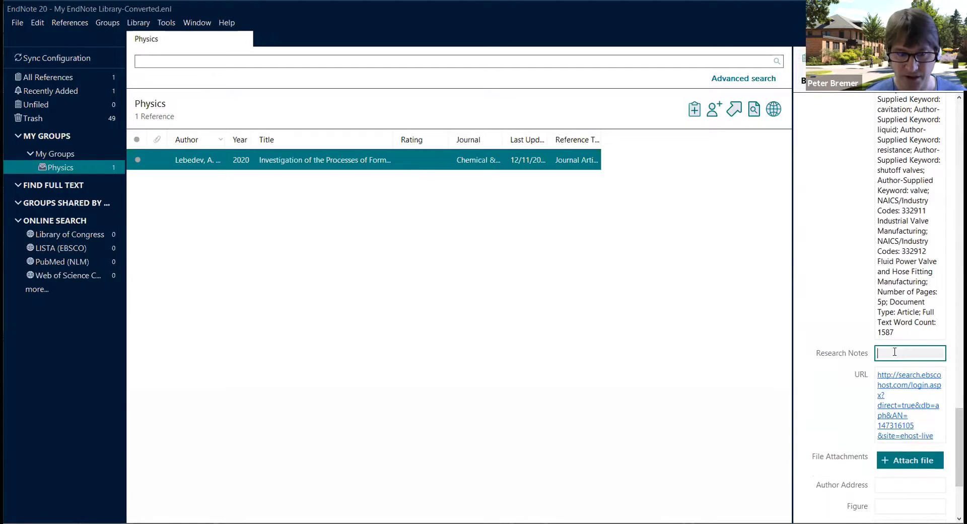
text(Check )
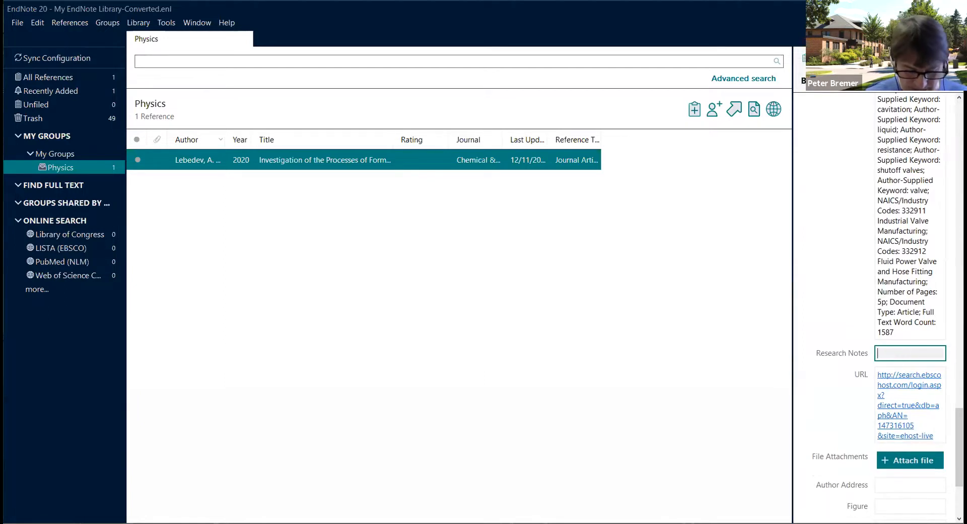
text(refe)
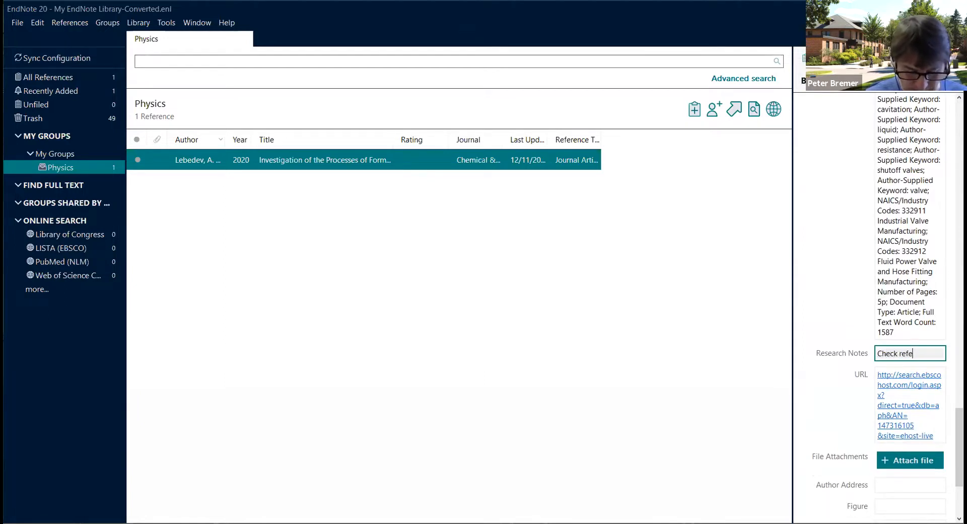
text(rences)
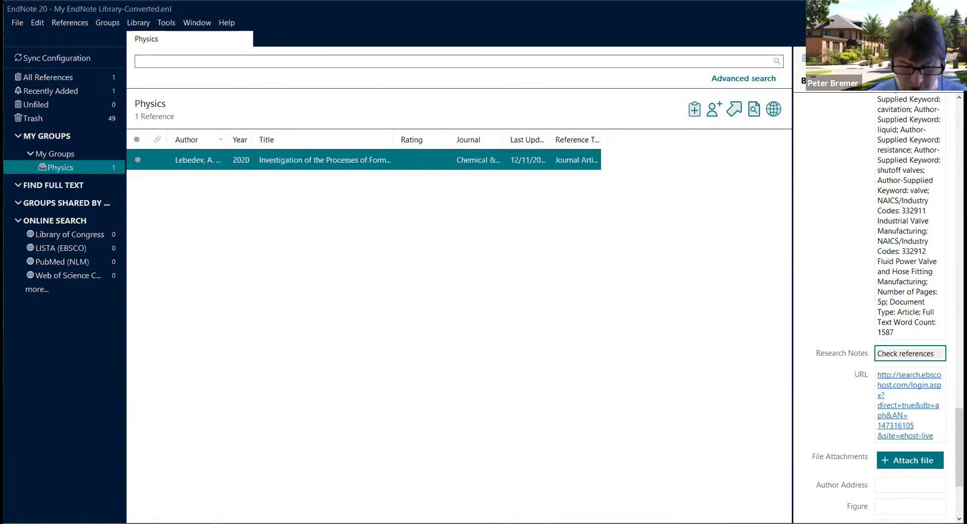
text(jhuerhgruehgurhgutehguethgetghetghteghteghteghghtghtghtghtghtg)
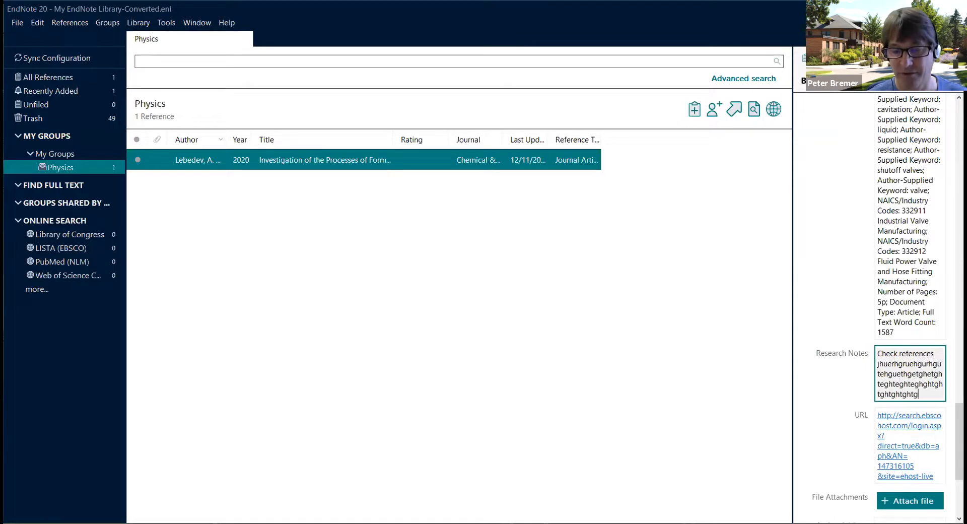
key(BackSpace)
key(BackSpace)
key(BackSpace)
key(BackSpace)
key(BackSpace)
key(BackSpace)
key(BackSpace)
key(BackSpace)
key(BackSpace)
key(BackSpace)
key(BackSpace)
key(BackSpace)
key(BackSpace)
key(BackSpace)
key(BackSpace)
key(BackSpace)
key(BackSpace)
key(BackSpace)
key(BackSpace)
key(BackSpace)
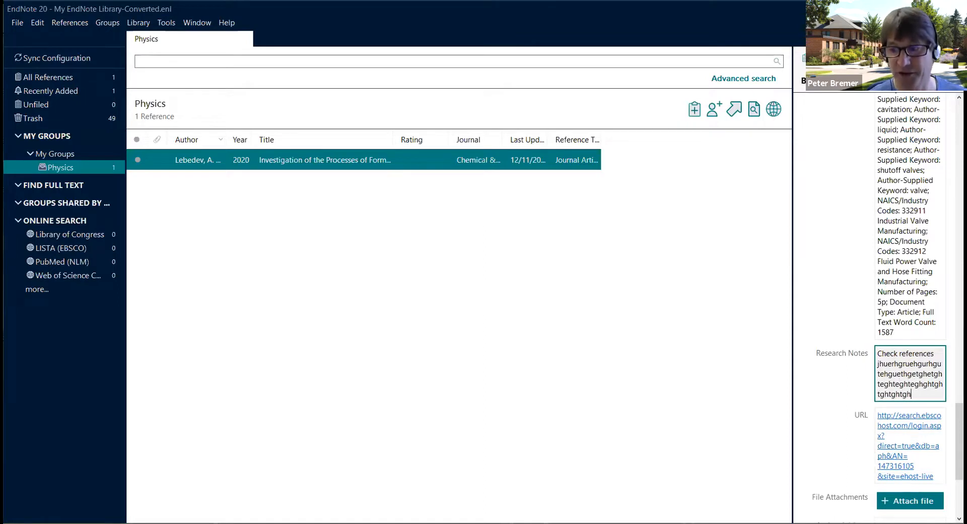
key(BackSpace)
key(BackSpace)
key(BackSpace)
key(BackSpace)
key(BackSpace)
key(BackSpace)
key(BackSpace)
key(BackSpace)
key(BackSpace)
key(BackSpace)
key(BackSpace)
key(BackSpace)
key(BackSpace)
key(BackSpace)
key(BackSpace)
key(BackSpace)
key(BackSpace)
key(BackSpace)
key(BackSpace)
key(BackSpace)
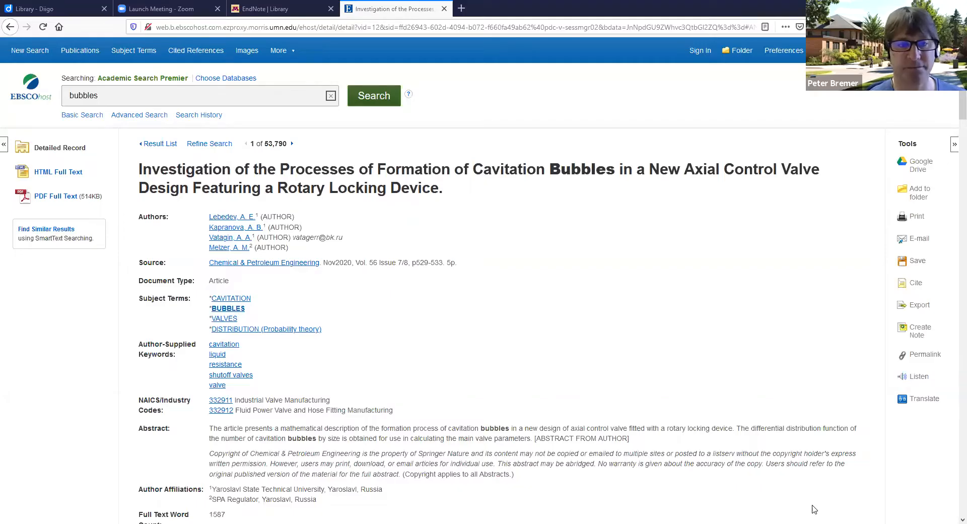
Open the PDF full text of the cavitation bubbles article and download the file
click(53, 198)
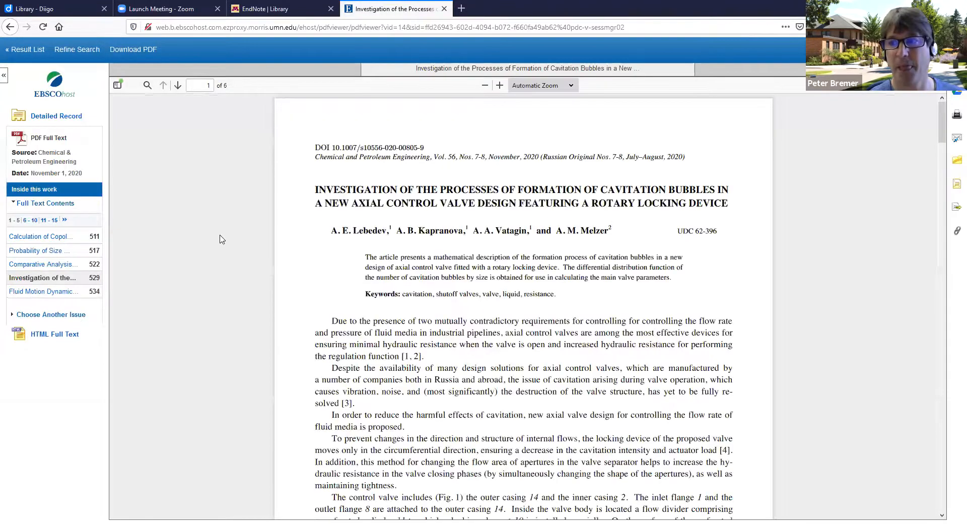
click(906, 85)
click(394, 267)
click(522, 321)
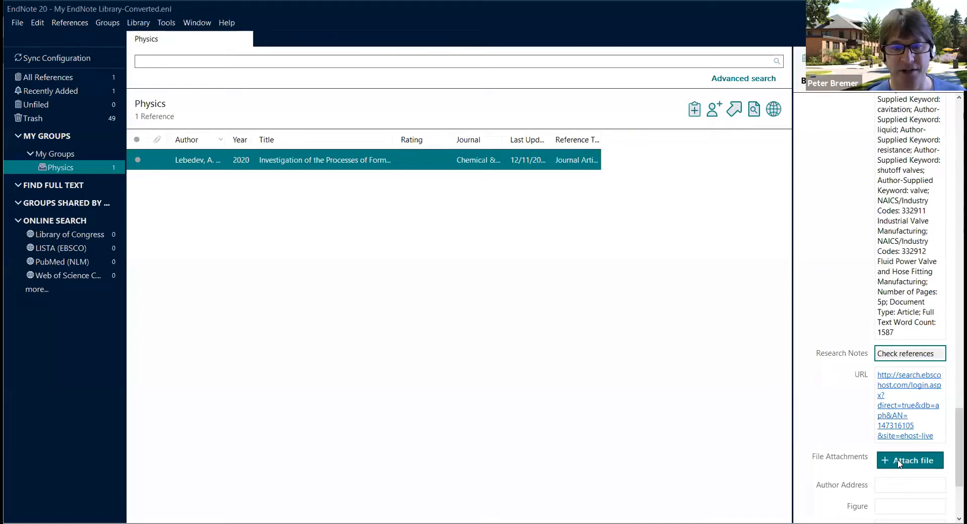
In EndNote, attach Investigation (ASP).pdf from the Desktop to the imported reference and save the reference
click(899, 463)
scroll(606, 225, down, 10)
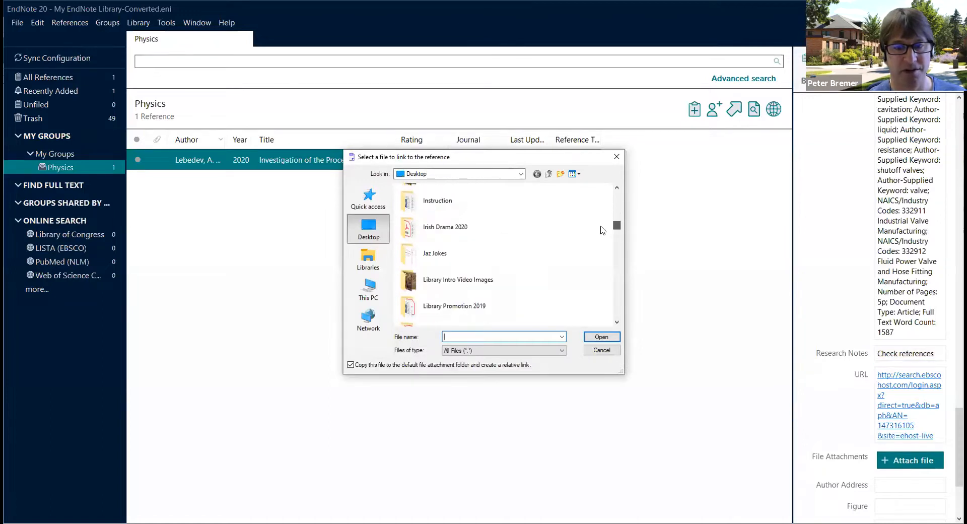
scroll(596, 253, down, 10)
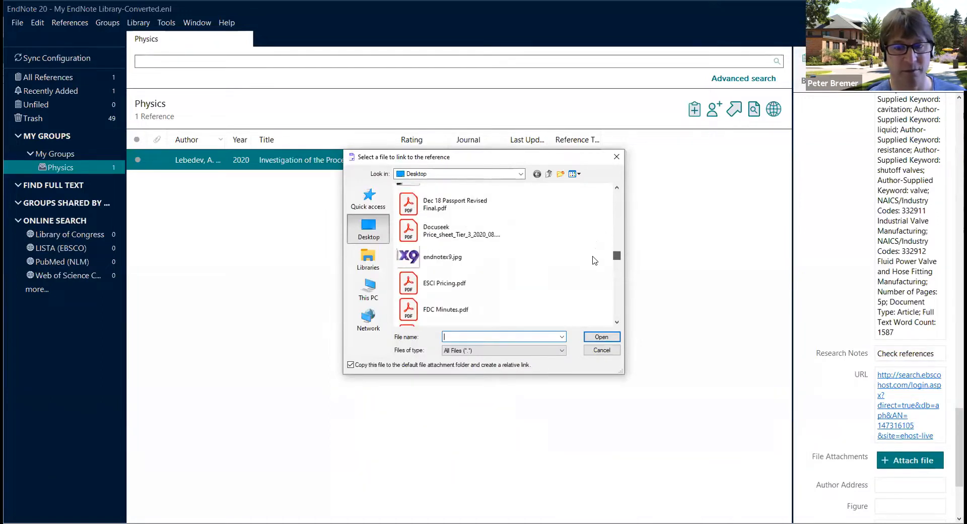
scroll(594, 266, down, 5)
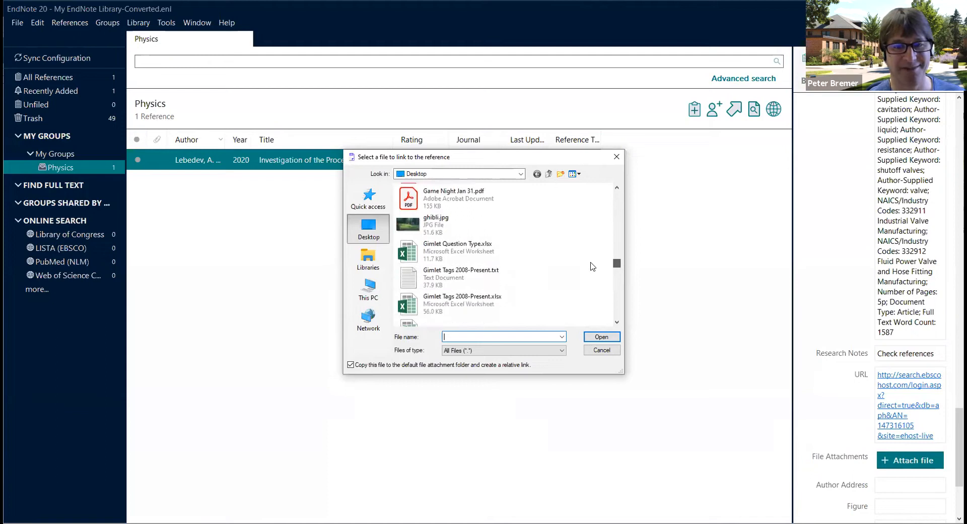
scroll(592, 272, down, 1)
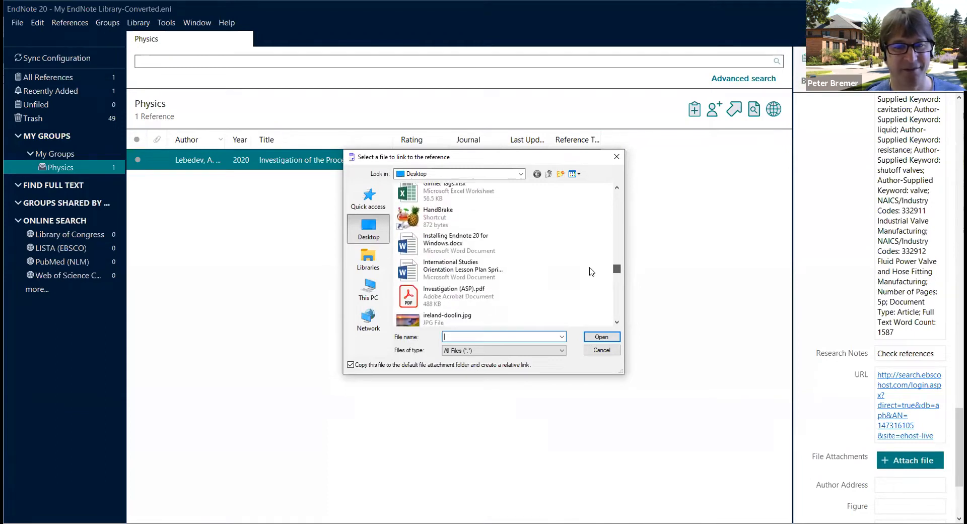
click(456, 295)
click(595, 337)
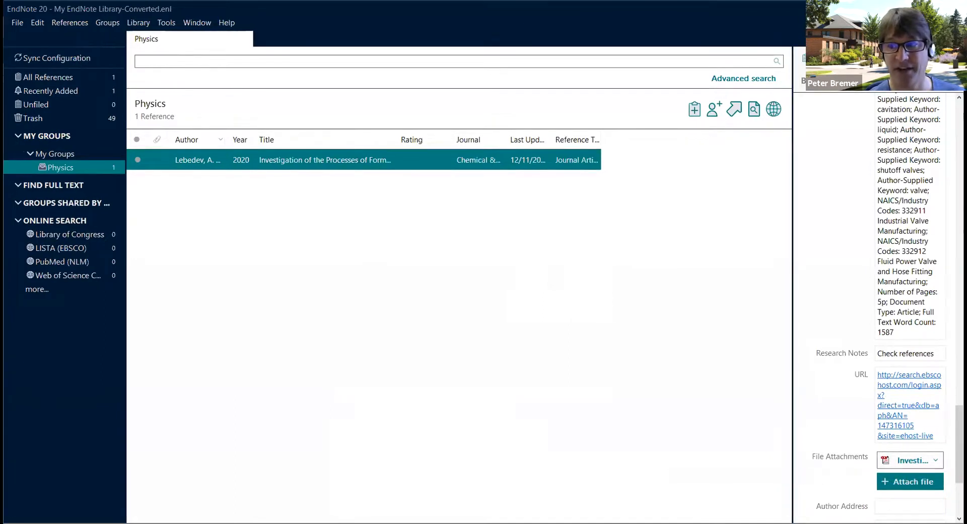
click(940, 82)
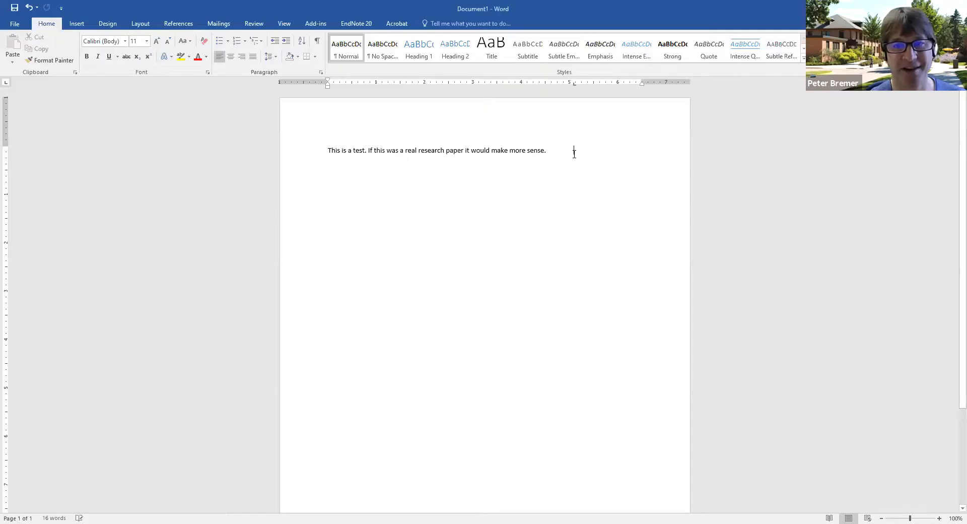
In the Word document, search the EndNote library for "investigation" and insert the cavitation bubbles article's citation after the test sentence
click(574, 155)
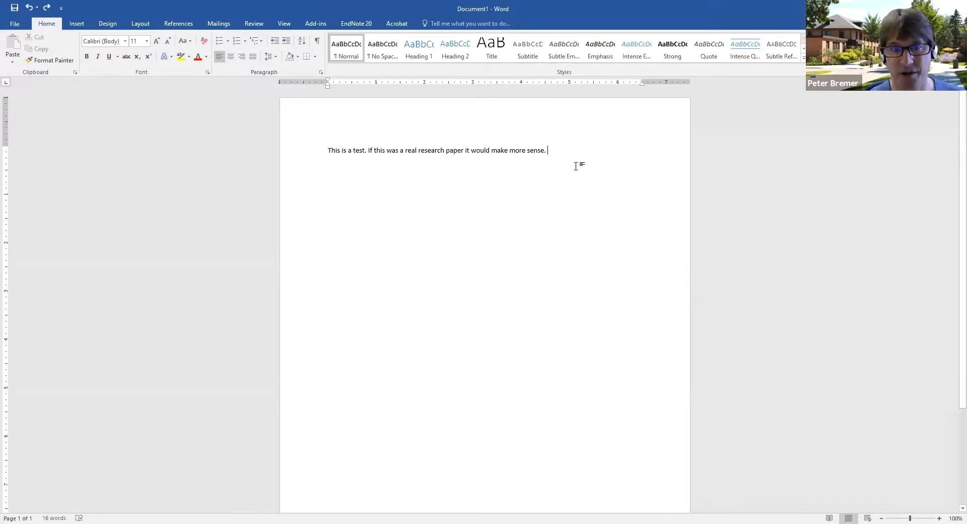
click(357, 24)
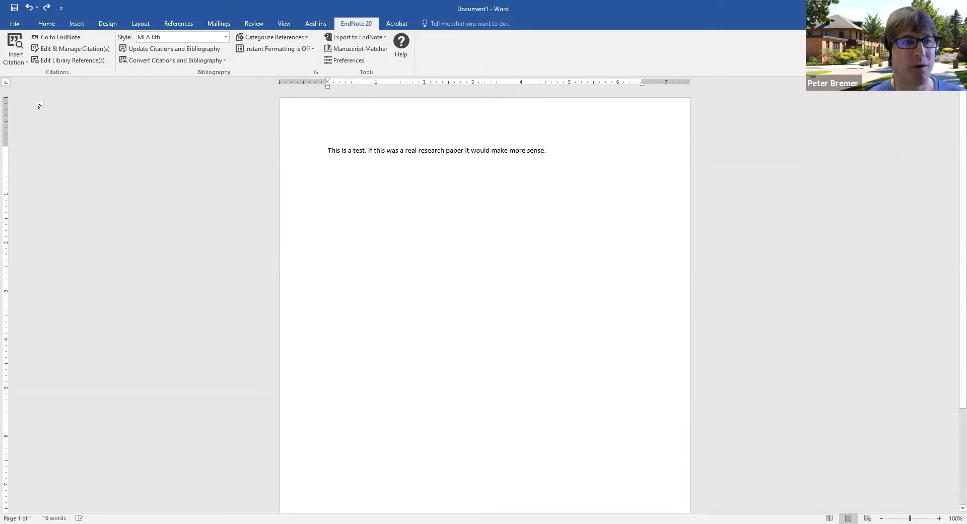
click(20, 62)
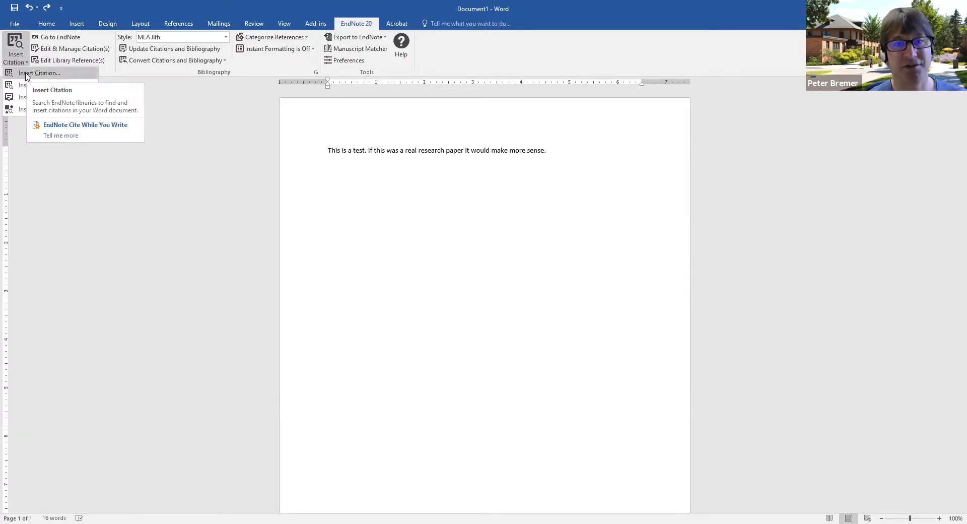
click(26, 74)
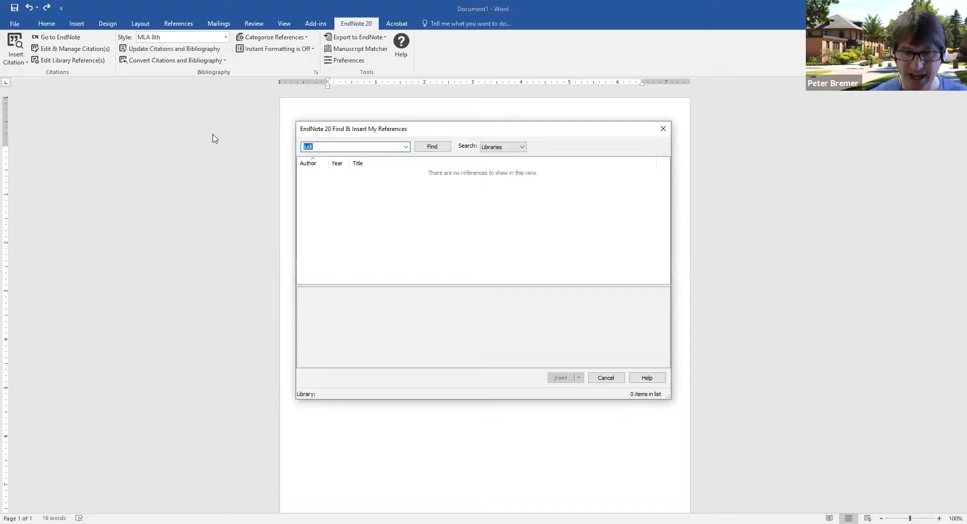
key(BackSpace)
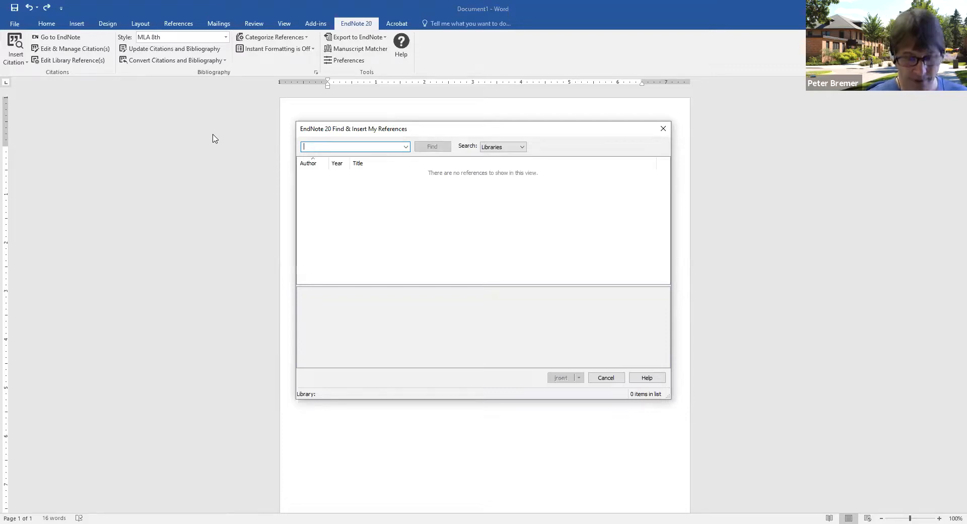
text(investigation)
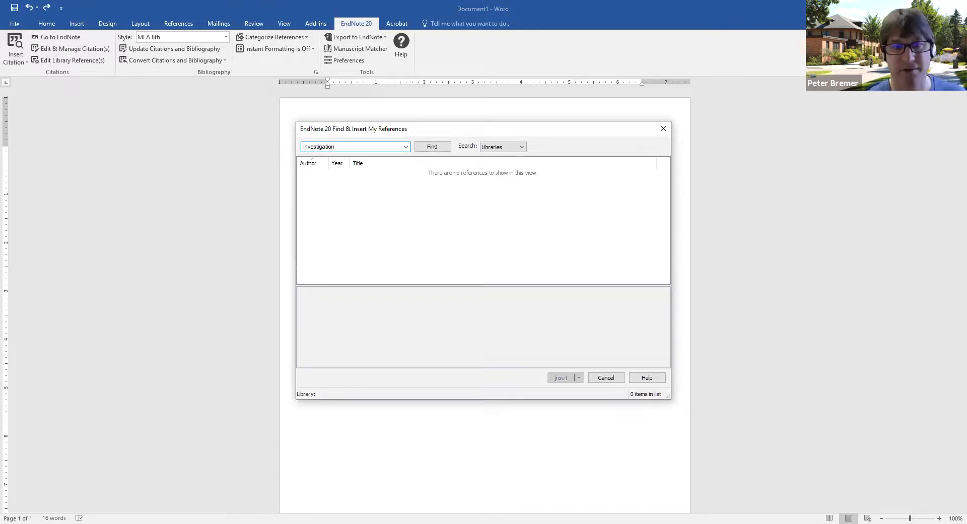
key(Return)
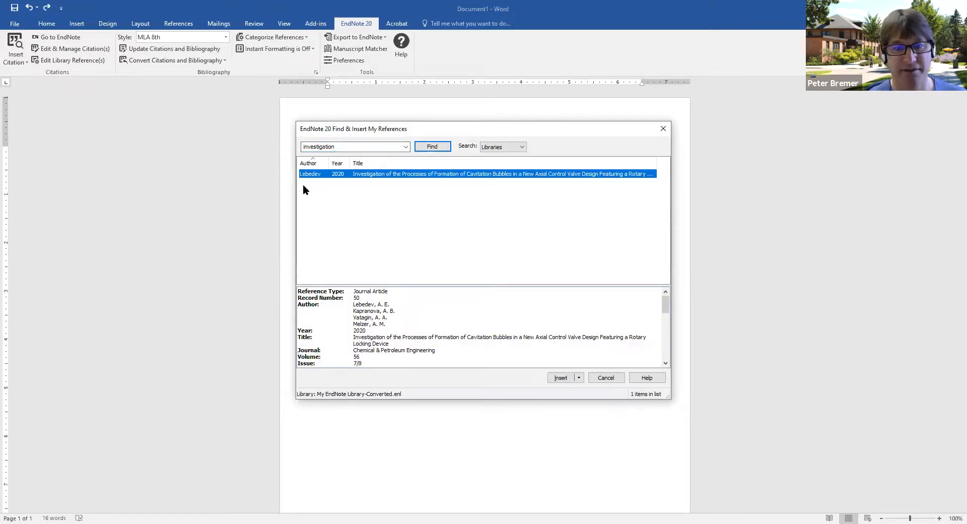
click(557, 379)
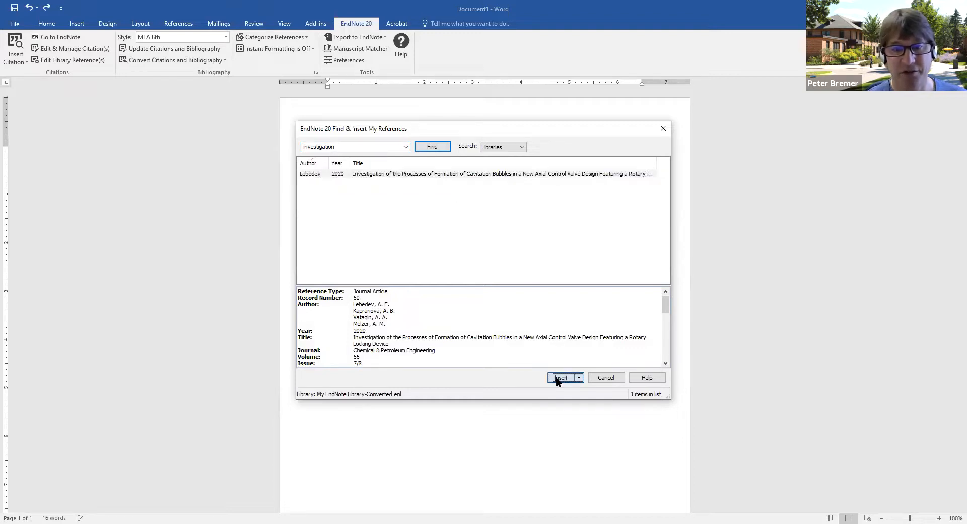